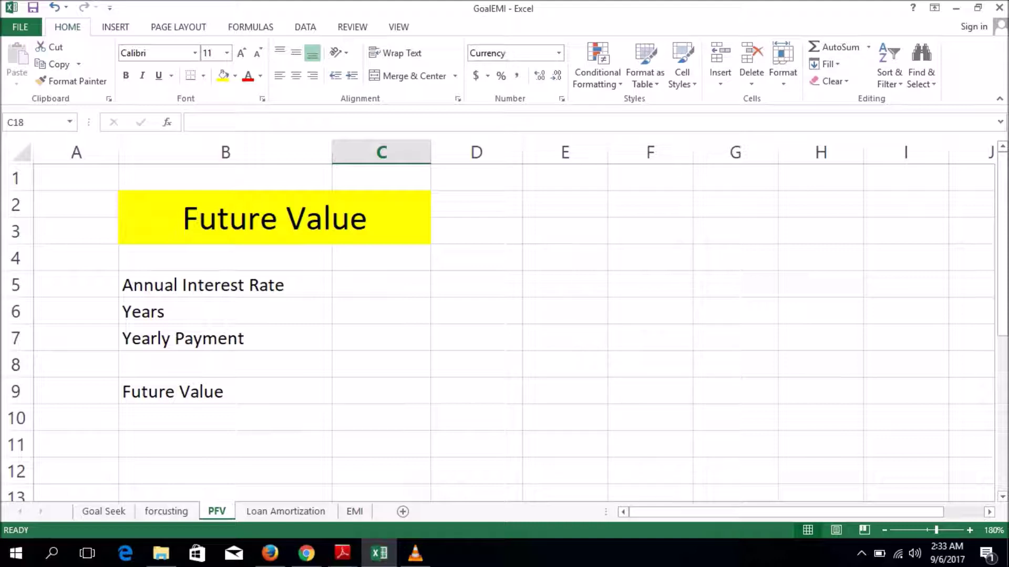
- Point out the rate, years, payment and future value labels and their cells C5 and C9
{"action": "left_click", "coordinate": [226, 284]}
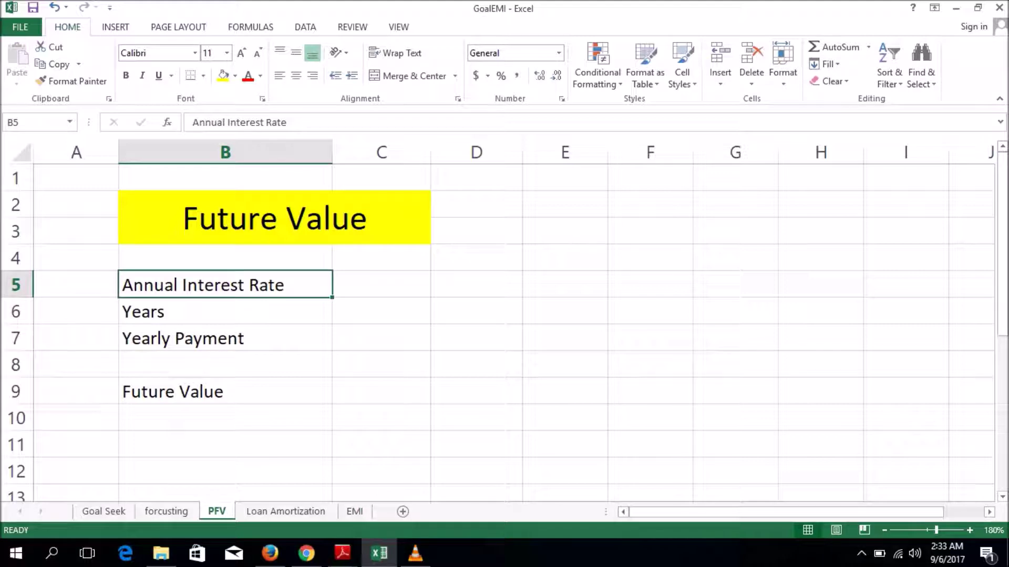
{"action": "left_click", "coordinate": [381, 284]}
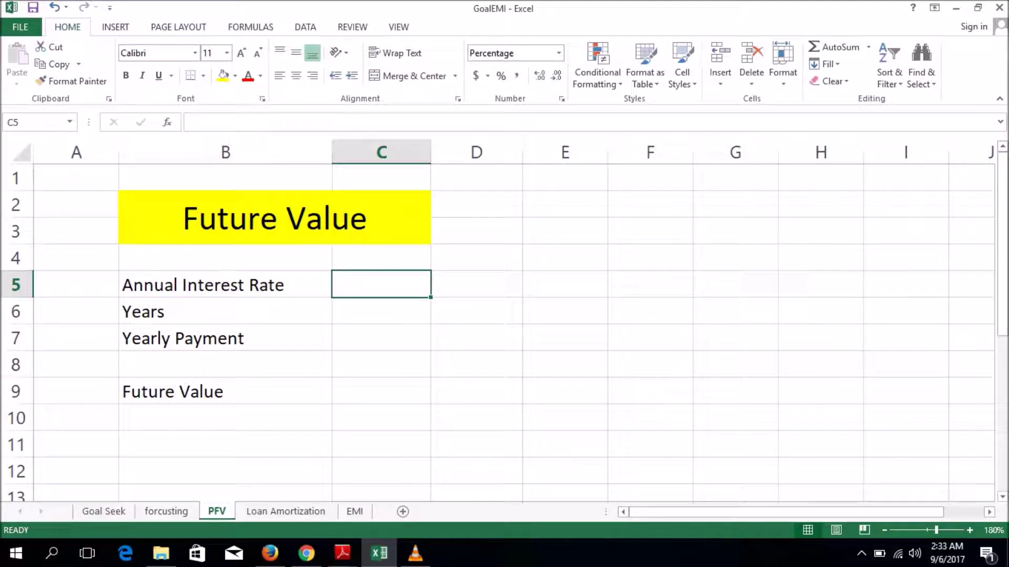
{"action": "left_click", "coordinate": [226, 285]}
{"action": "left_click", "coordinate": [226, 312]}
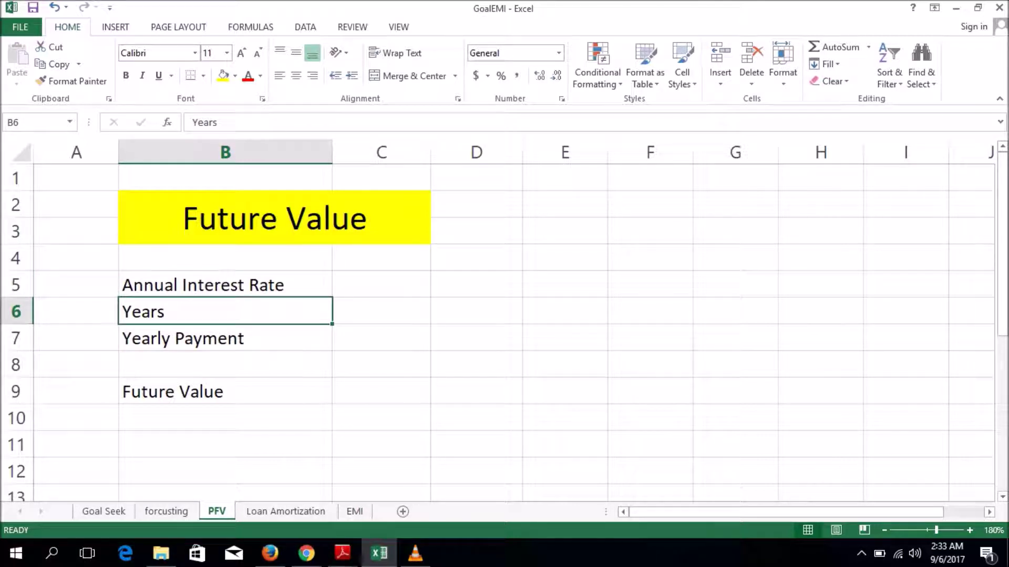
{"action": "left_click", "coordinate": [226, 338]}
{"action": "left_click", "coordinate": [226, 392]}
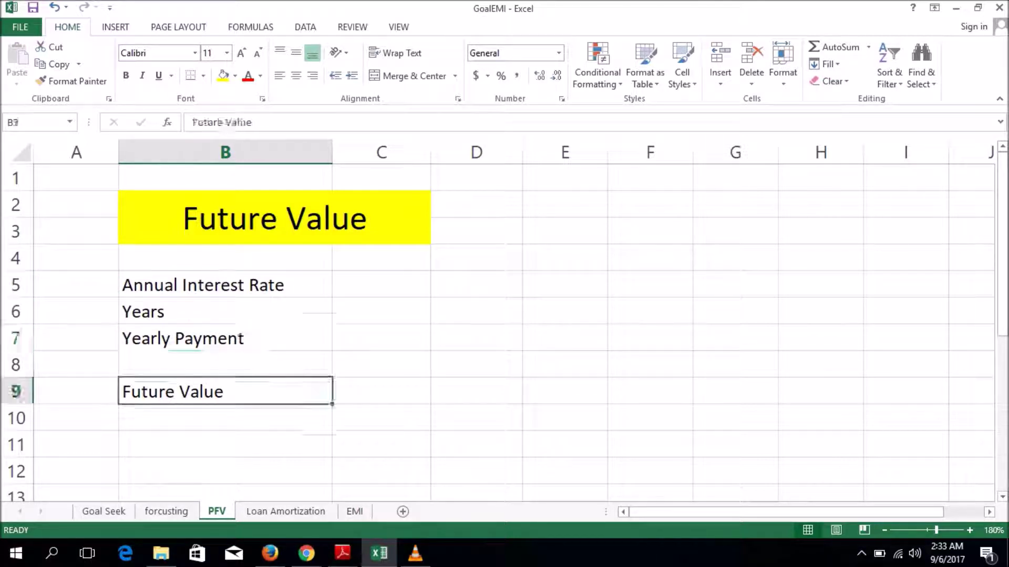
{"action": "left_click", "coordinate": [381, 391]}
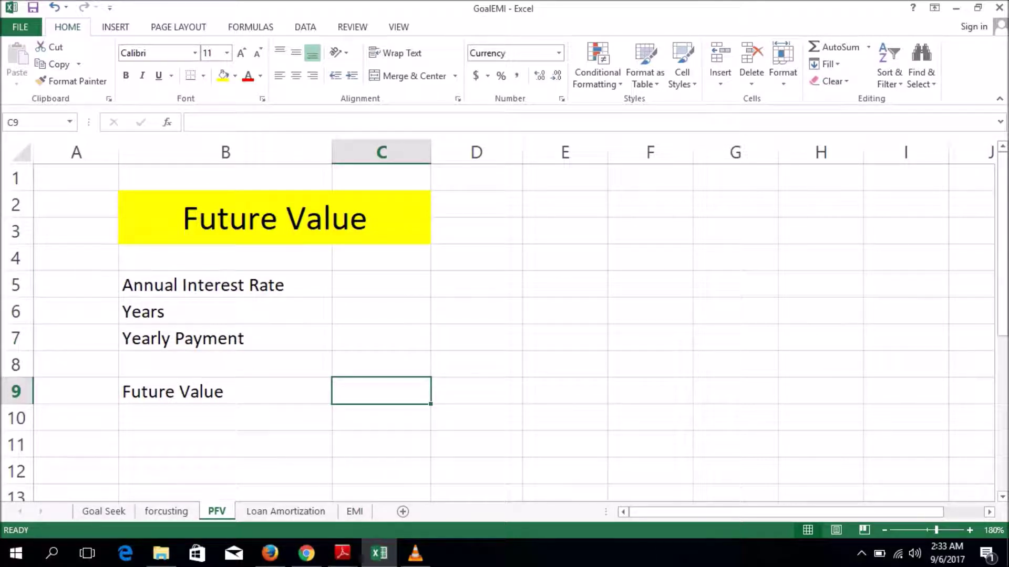
- Enter a 10% rate in C5, 10 years in C6 and -500 yearly payment in C7
{"action": "left_click", "coordinate": [381, 284]}
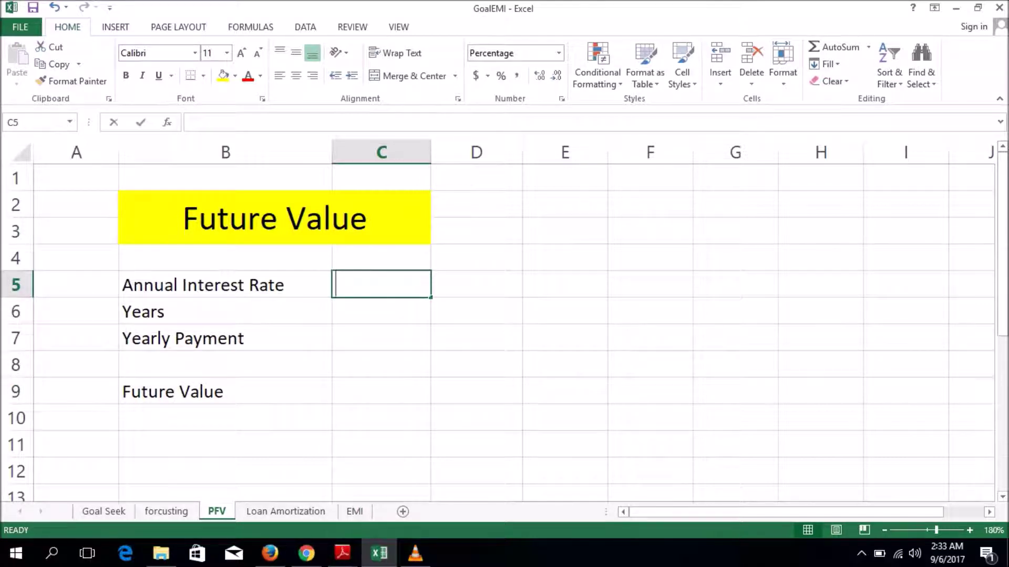
{"action": "type", "text": "10"}
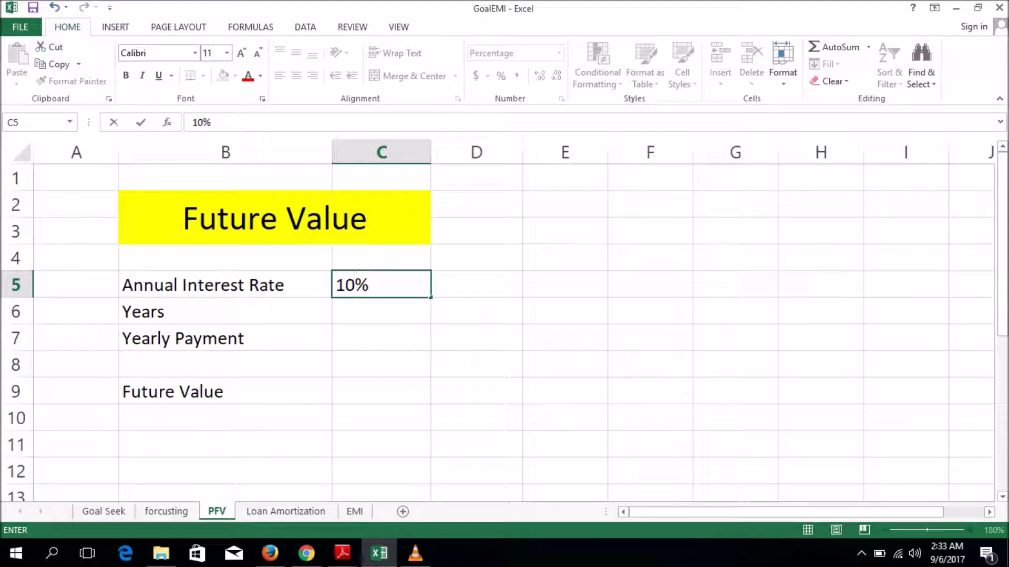
{"action": "key", "text": "Return"}
{"action": "type", "text": "1"}
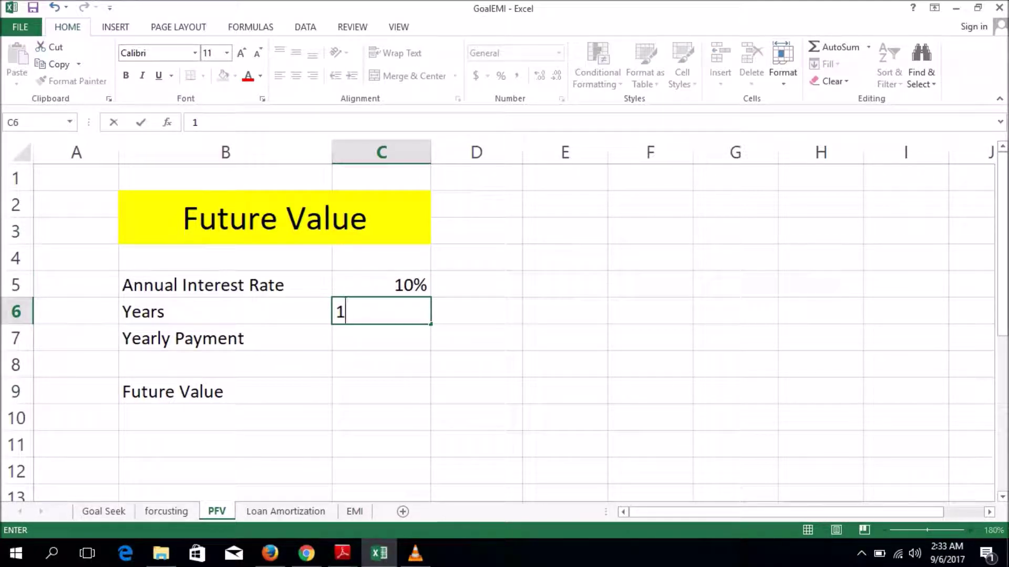
{"action": "type", "text": "0"}
{"action": "key", "text": "Return"}
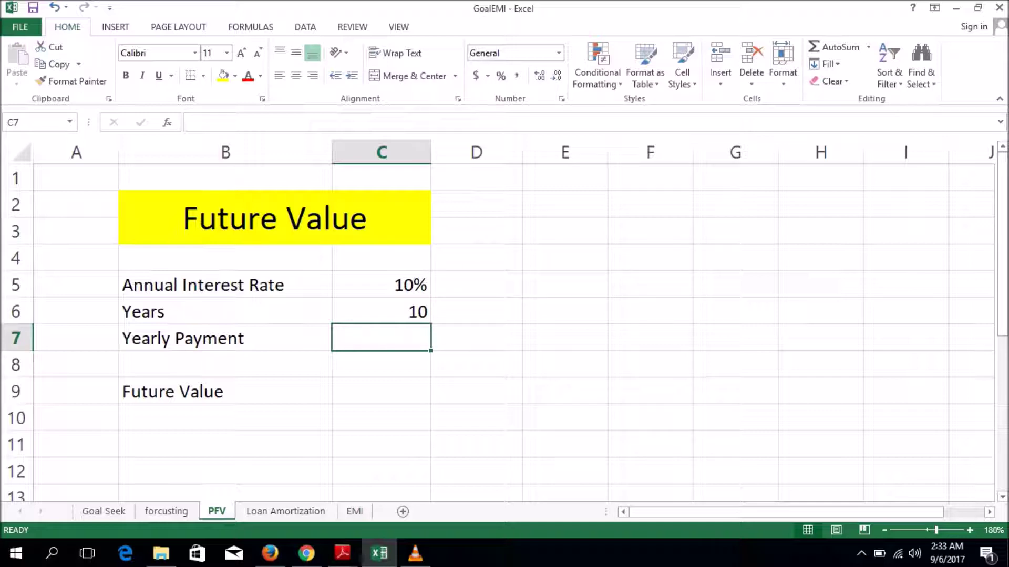
{"action": "type", "text": "-"}
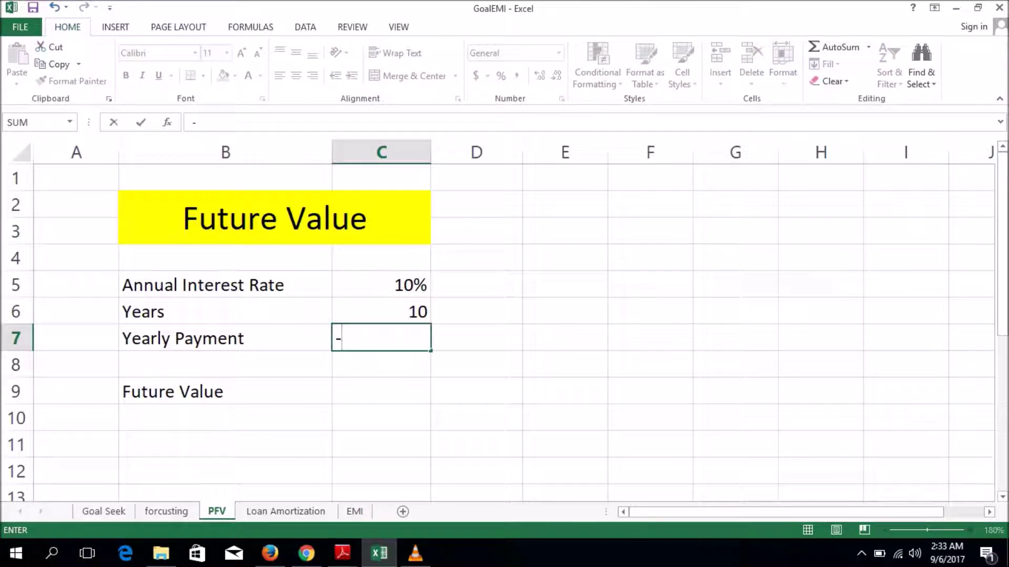
{"action": "type", "text": "500"}
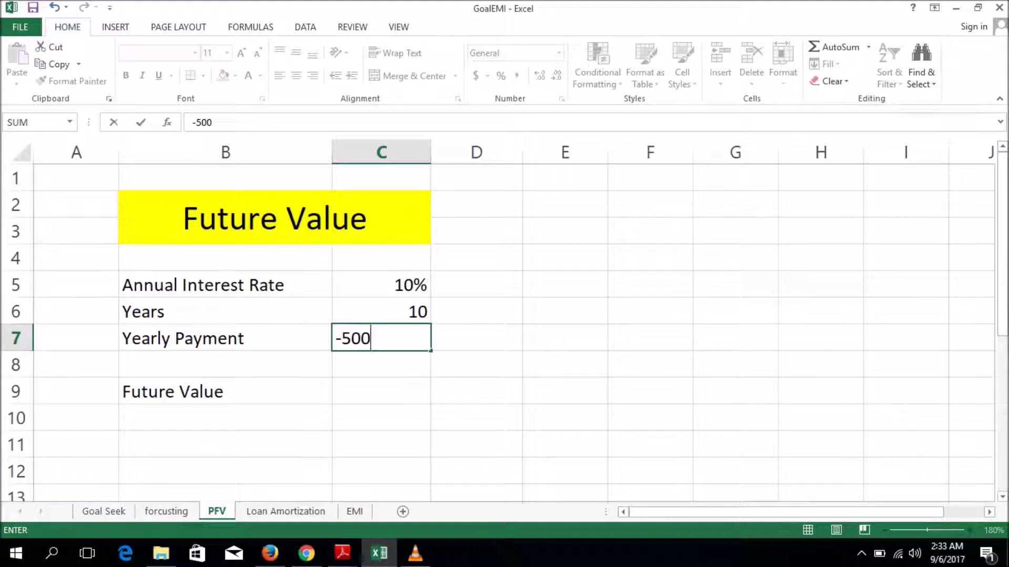
{"action": "left_click", "coordinate": [381, 391]}
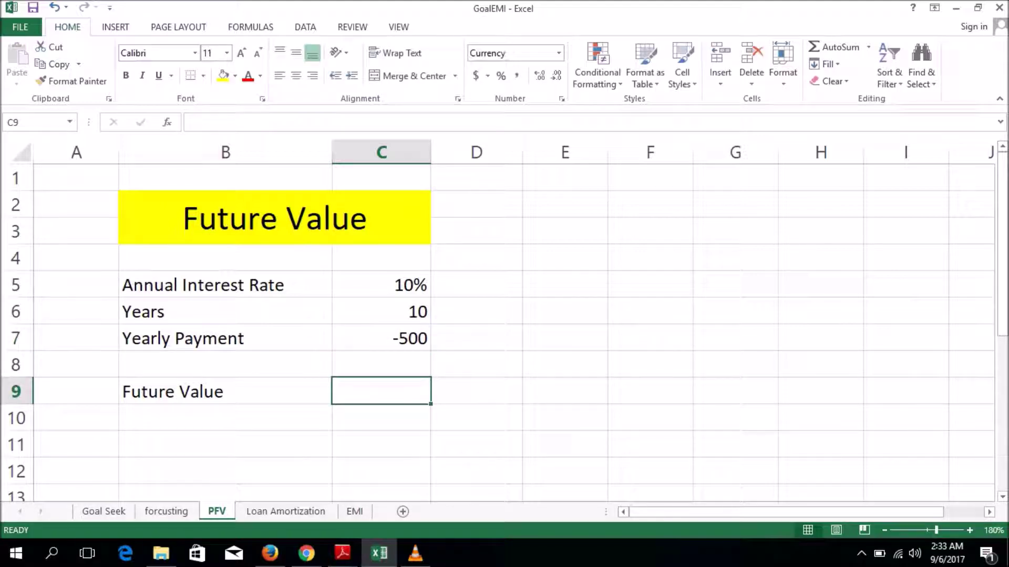
- Enter =FV(C5,C6,C7) in C9, returning a future value of $7,968.71
{"action": "type", "text": "="}
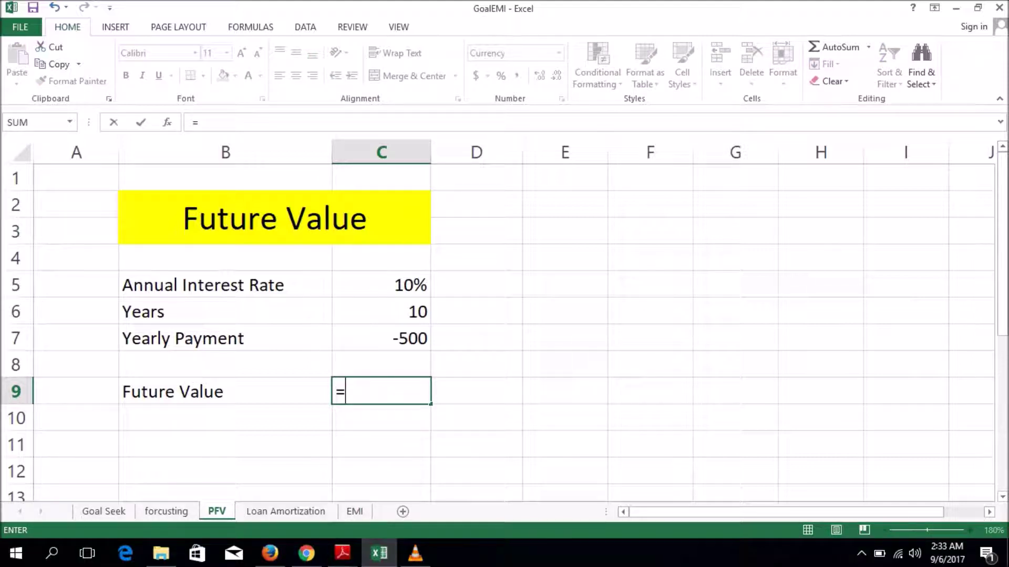
{"action": "type", "text": "fv"}
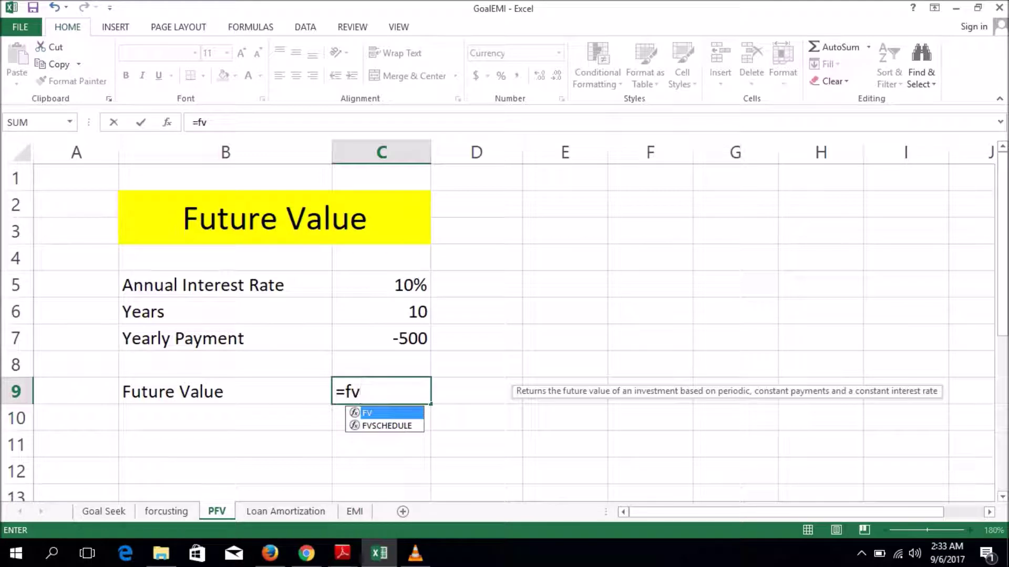
{"action": "type", "text": "("}
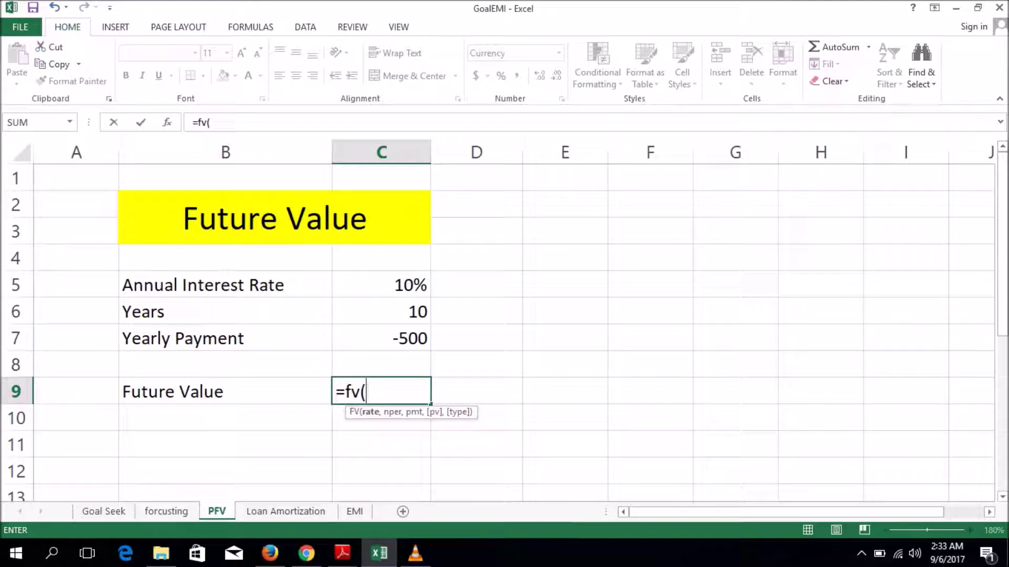
{"action": "left_click", "coordinate": [381, 285]}
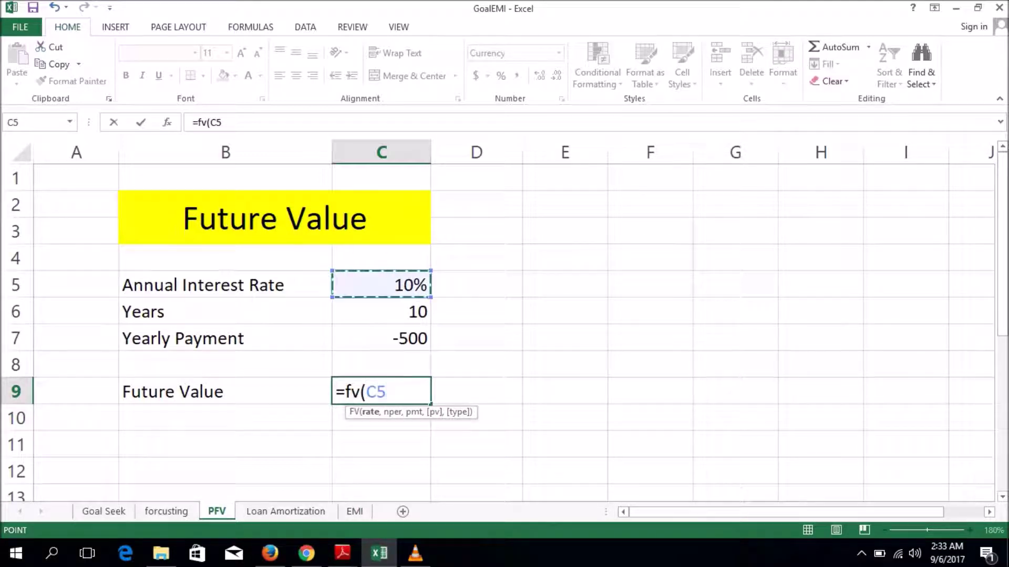
{"action": "type", "text": ","}
{"action": "left_click", "coordinate": [382, 312]}
{"action": "type", "text": ","}
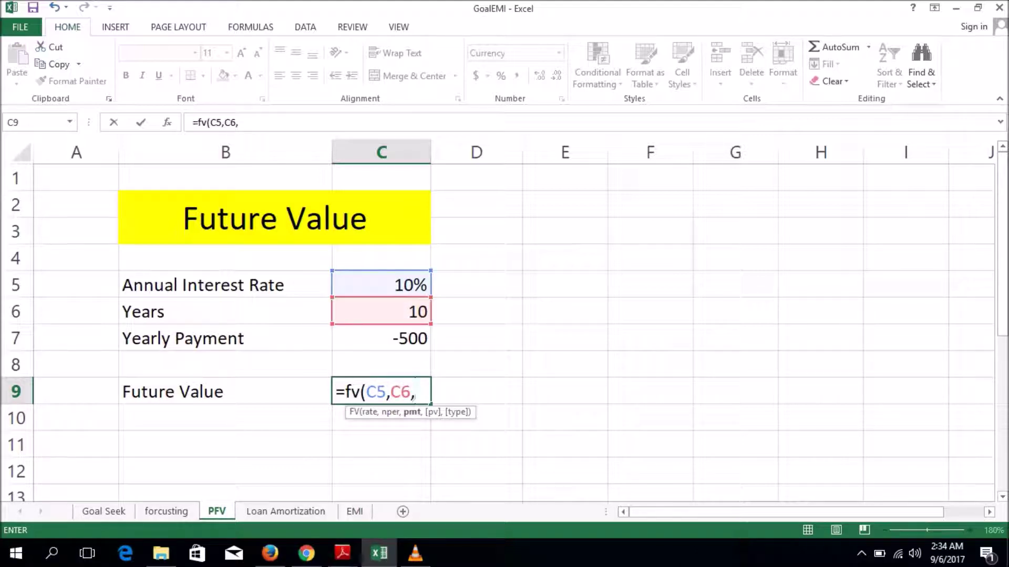
{"action": "left_click", "coordinate": [381, 338]}
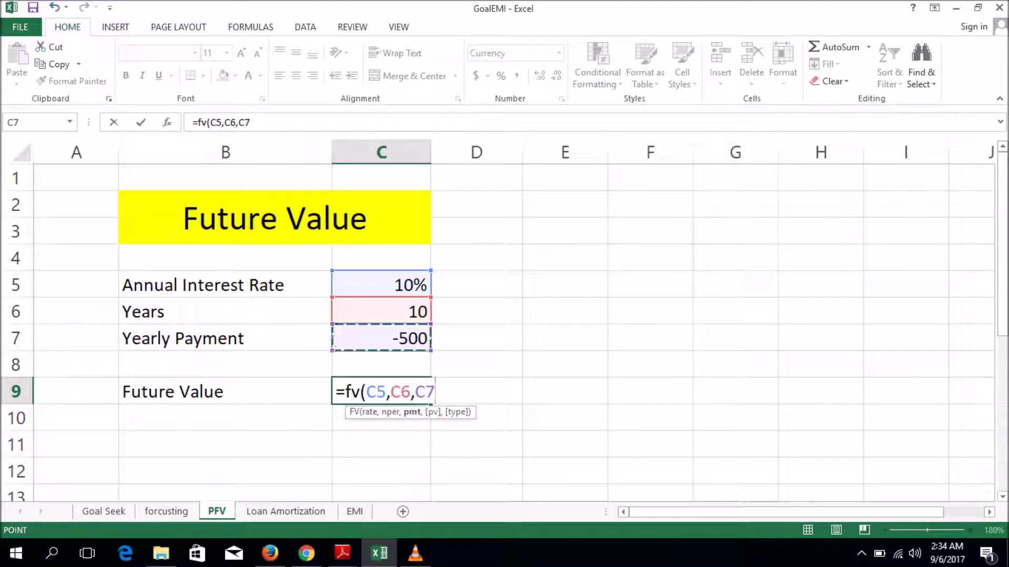
{"action": "type", "text": ")"}
{"action": "key", "text": "Return"}
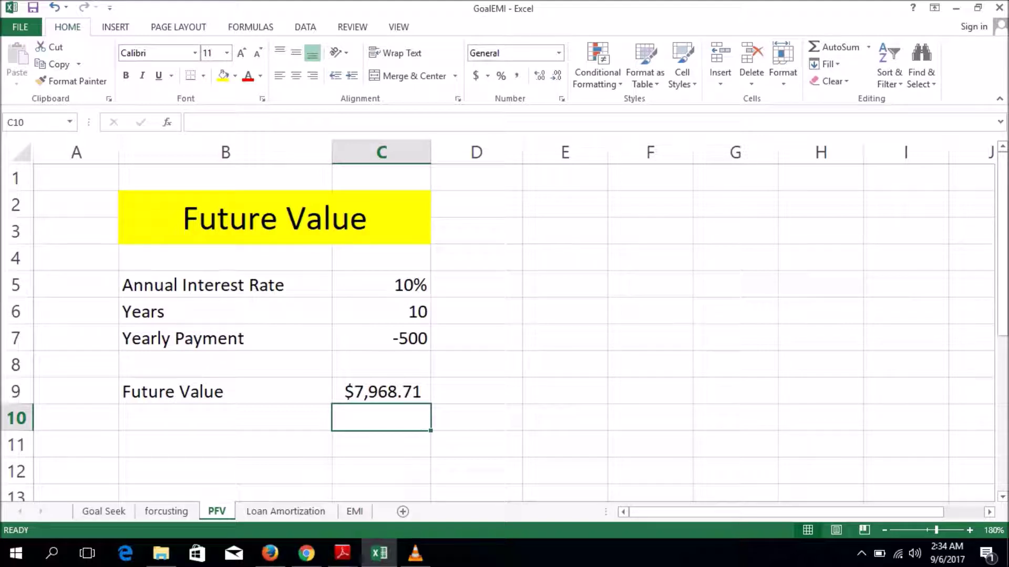
{"action": "left_click", "coordinate": [381, 391]}
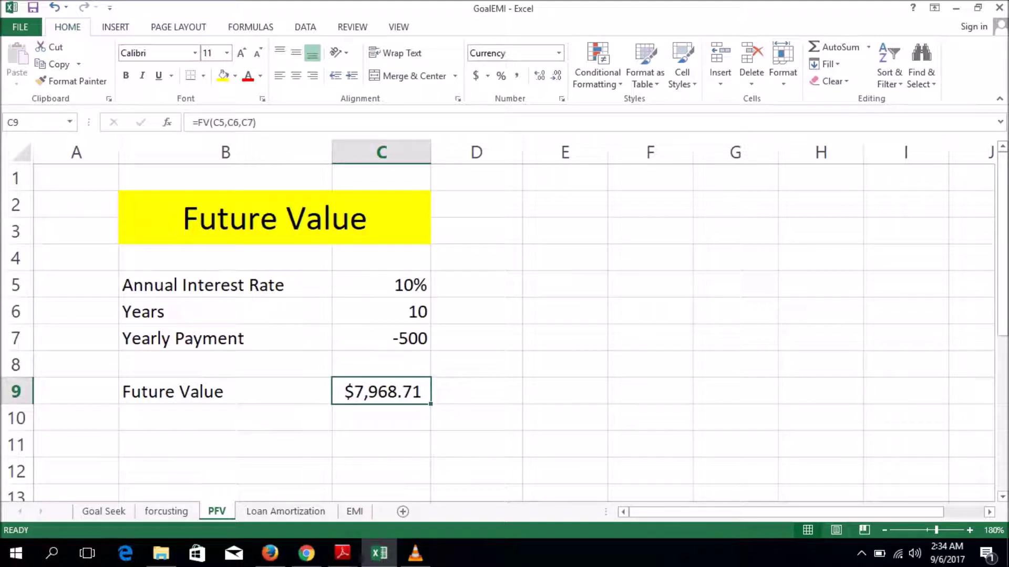
- Clear C9 and rebuild =FV(C5,C6,C7), again showing $7,968.71
{"action": "key", "text": "Delete"}
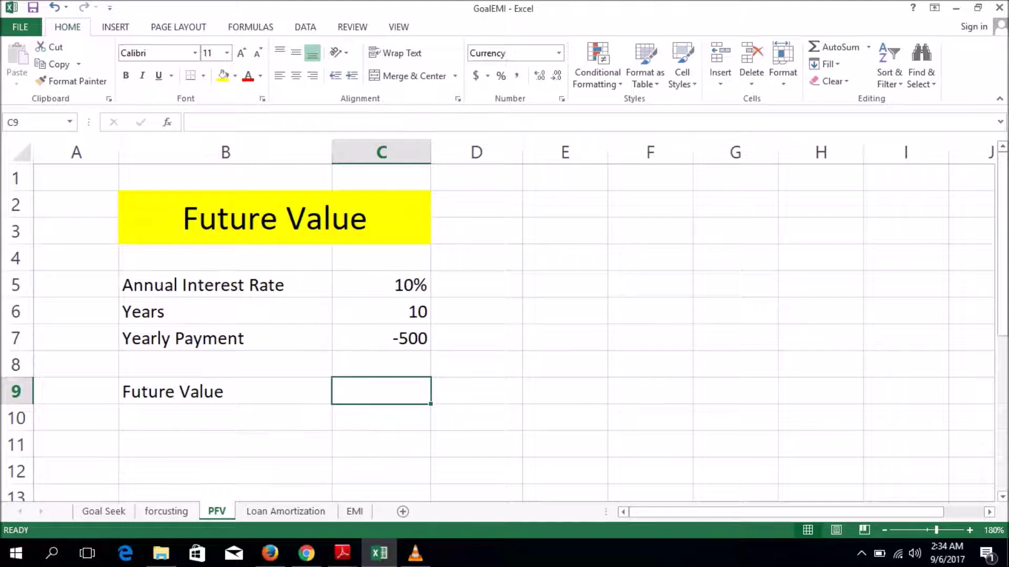
{"action": "type", "text": "="}
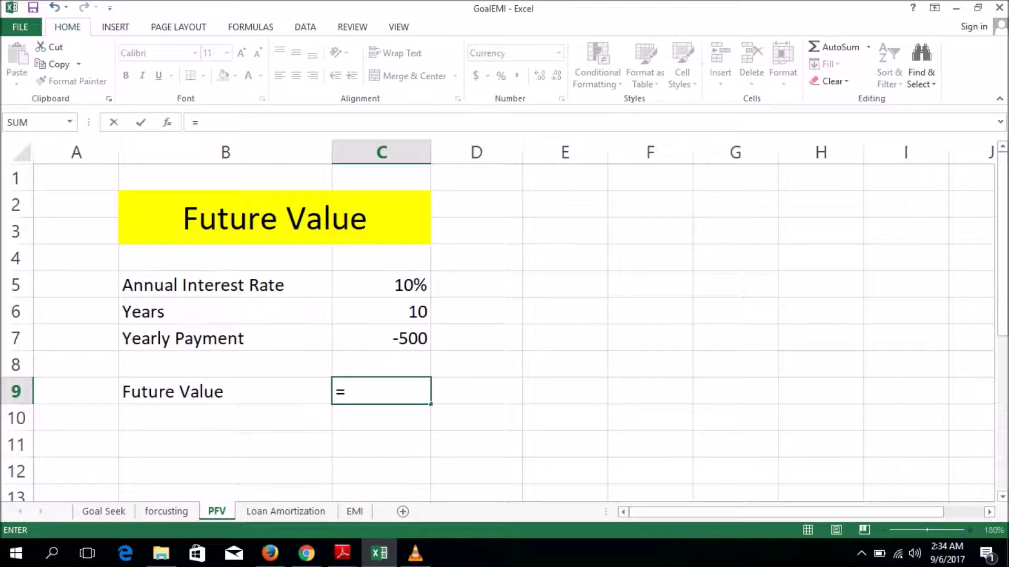
{"action": "type", "text": "fv"}
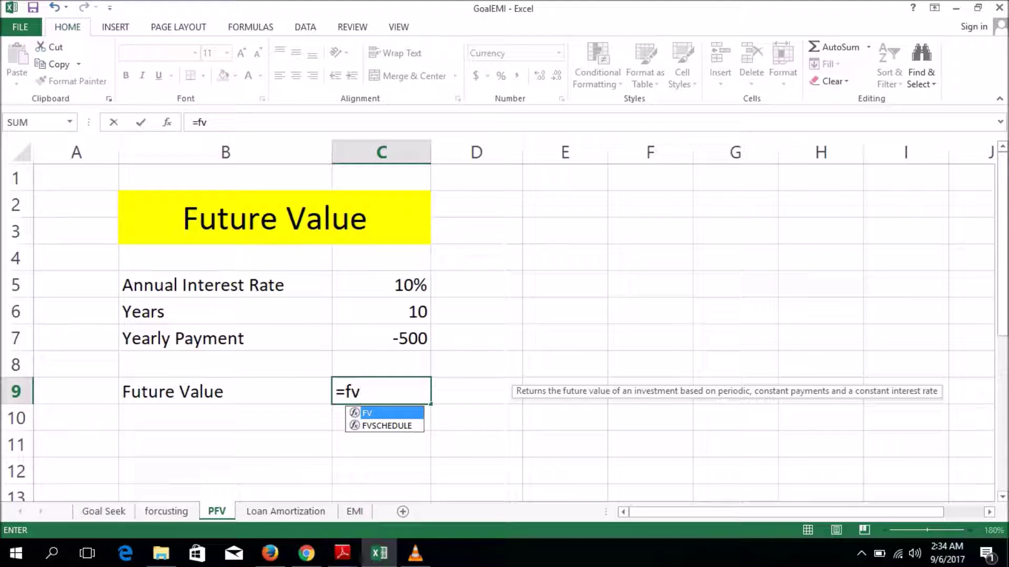
{"action": "type", "text": "("}
{"action": "left_click", "coordinate": [381, 285]}
{"action": "type", "text": ","}
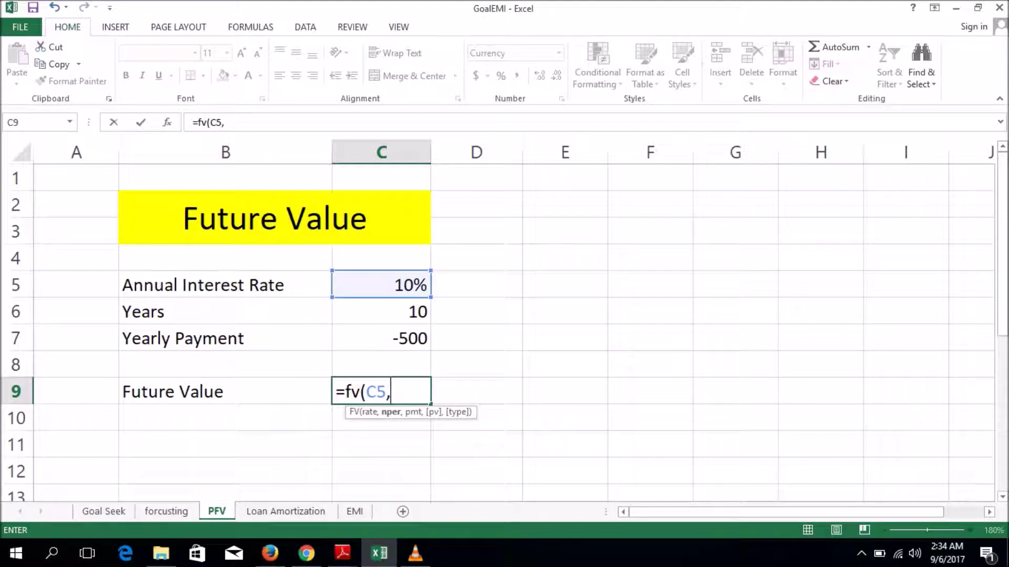
{"action": "left_click", "coordinate": [428, 311]}
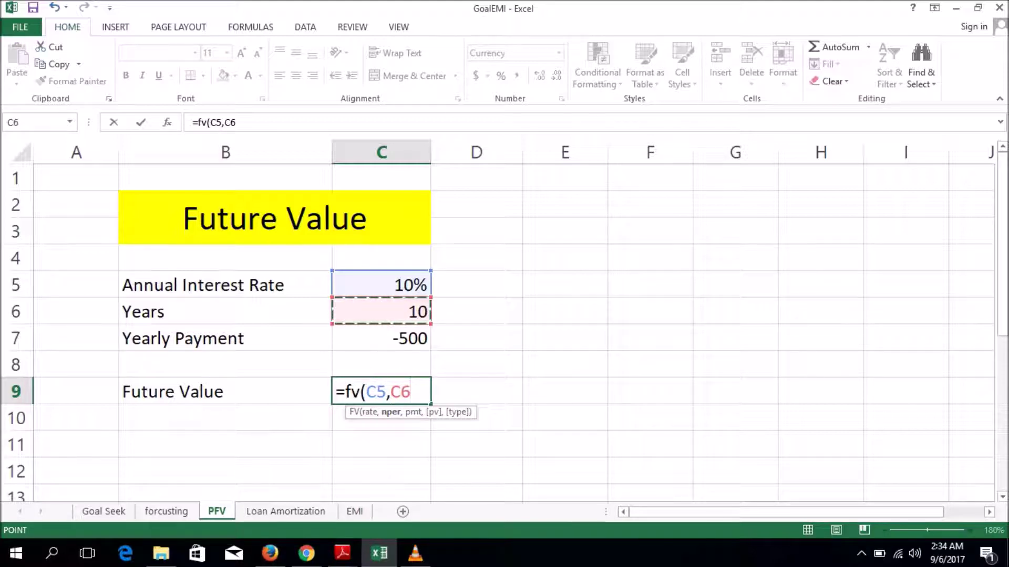
{"action": "type", "text": ","}
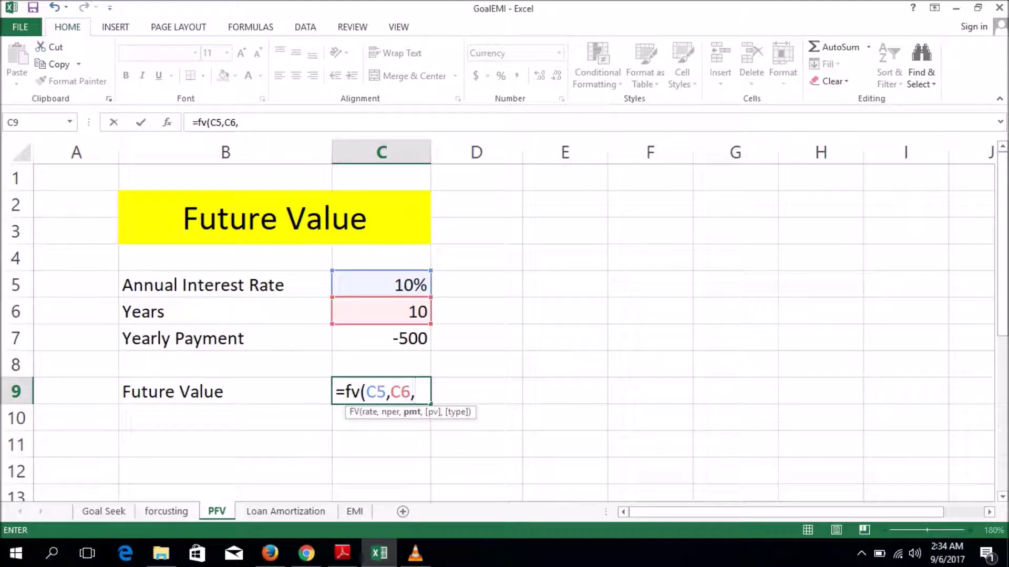
{"action": "left_click", "coordinate": [399, 338]}
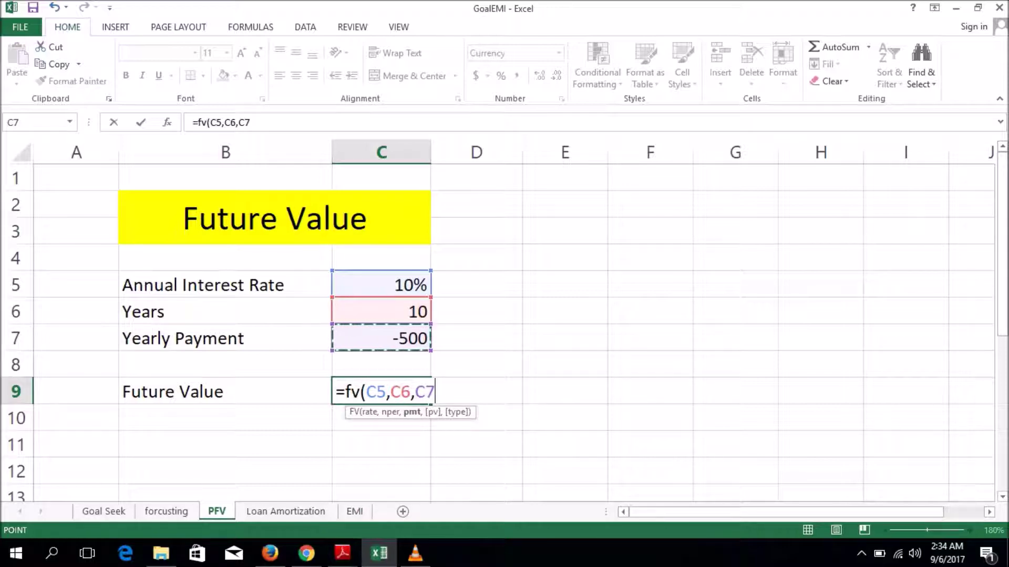
{"action": "type", "text": ")"}
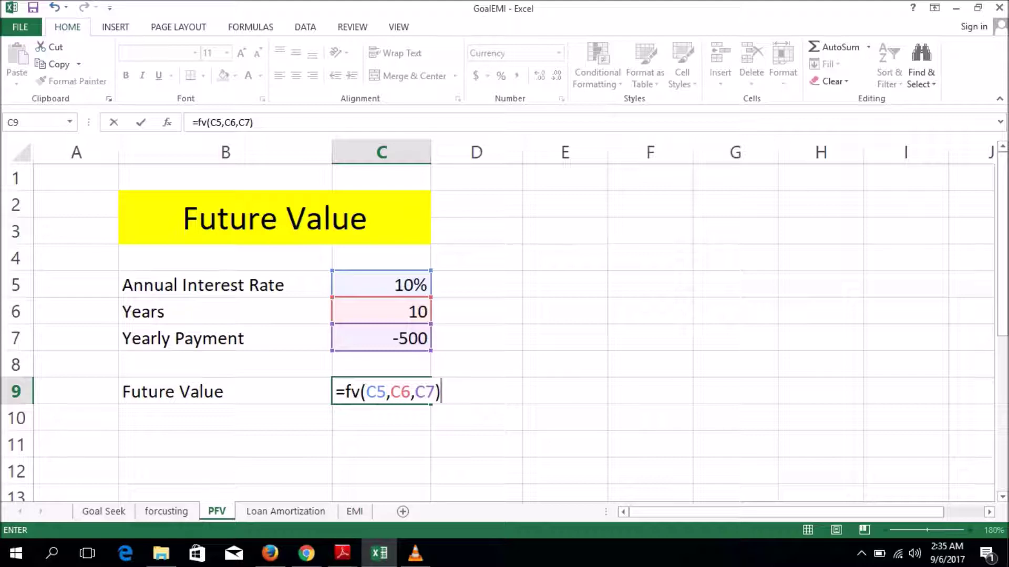
{"action": "key", "text": "Return"}
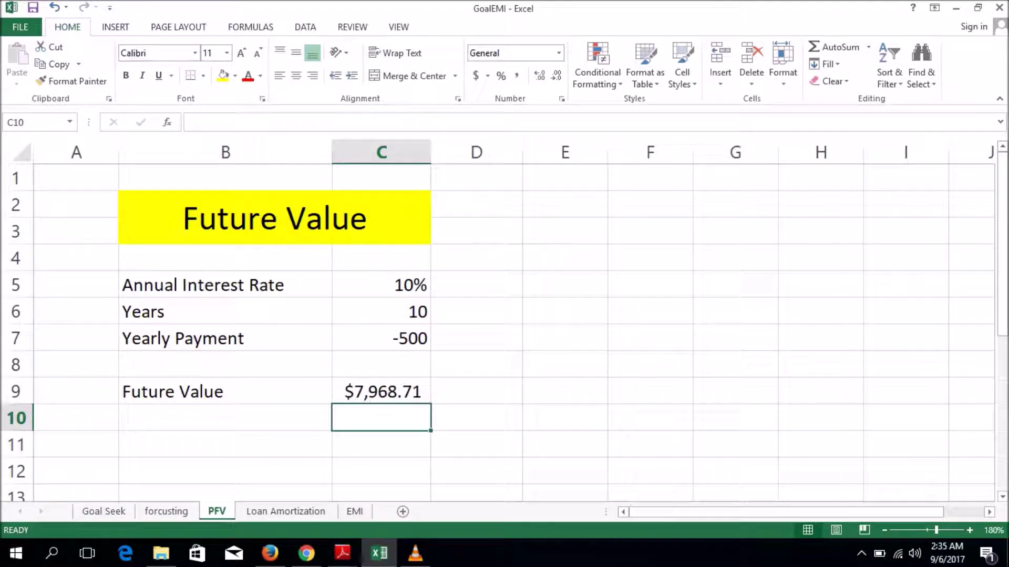
- Scroll down to the Present value section and select rate cell C20
{"action": "scroll", "coordinate": [505, 331], "scroll_direction": "down", "scroll_amount": 3}
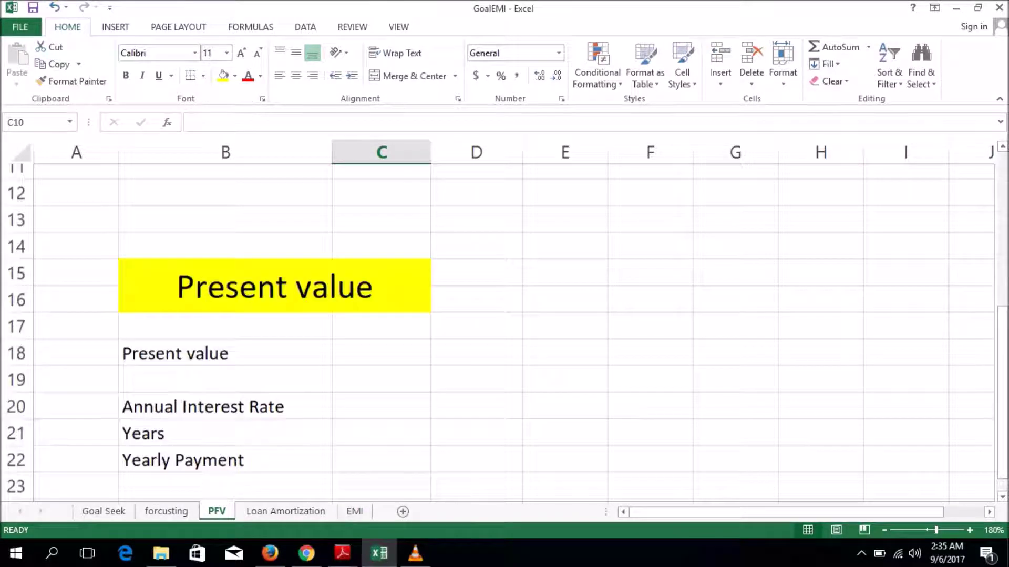
{"action": "scroll", "coordinate": [505, 331], "scroll_direction": "down", "scroll_amount": 2}
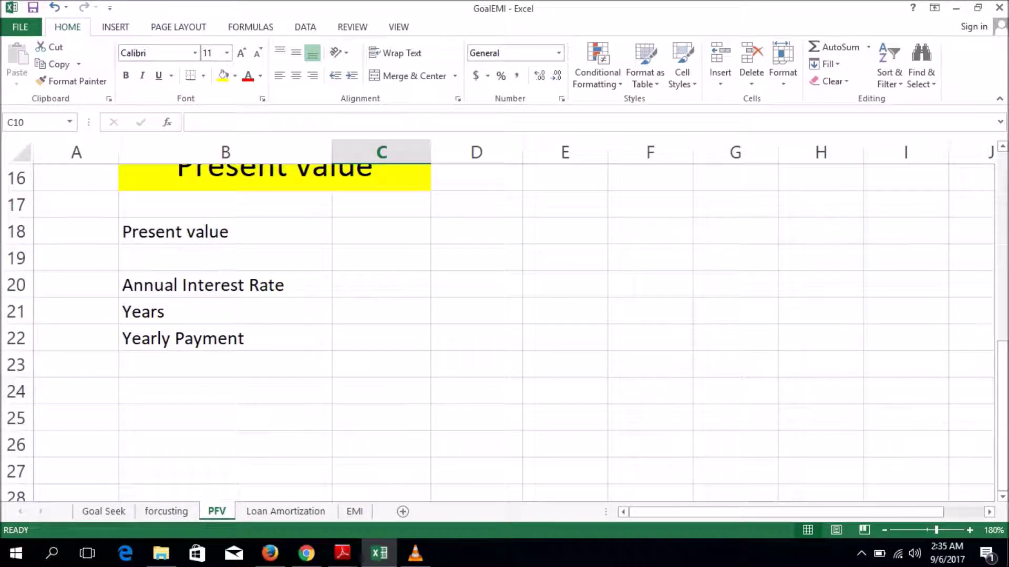
{"action": "left_click", "coordinate": [381, 284]}
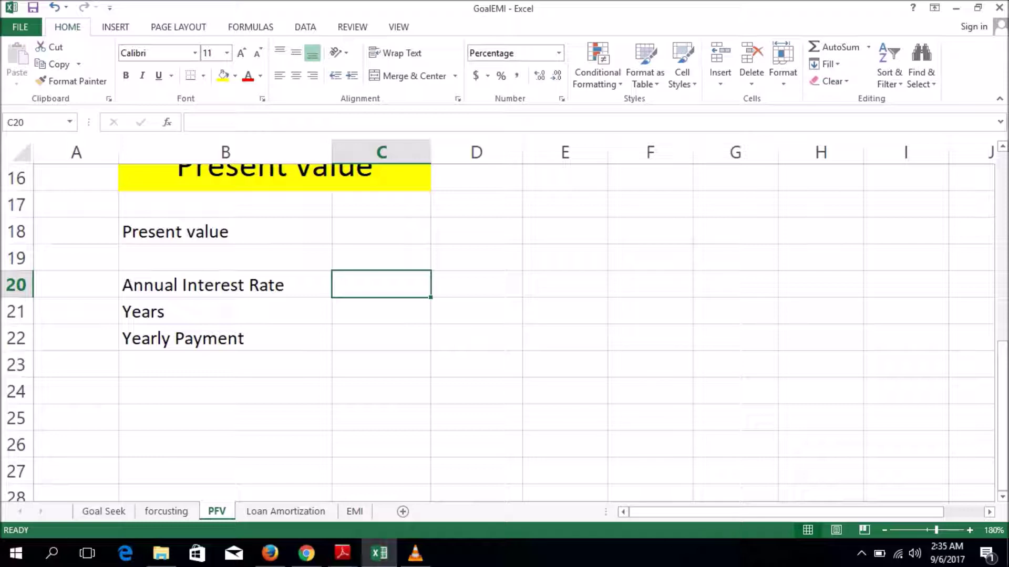
- Enter a 10% rate, 10 years and -500 yearly payment in C20:C22
{"action": "type", "text": "10"}
{"action": "key", "text": "Return"}
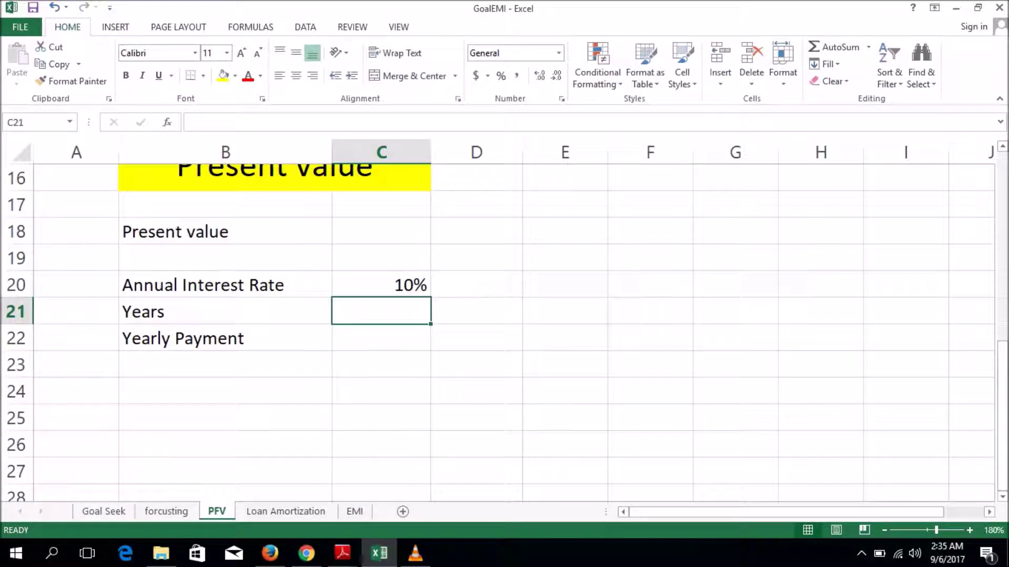
{"action": "type", "text": "10"}
{"action": "key", "text": "Return"}
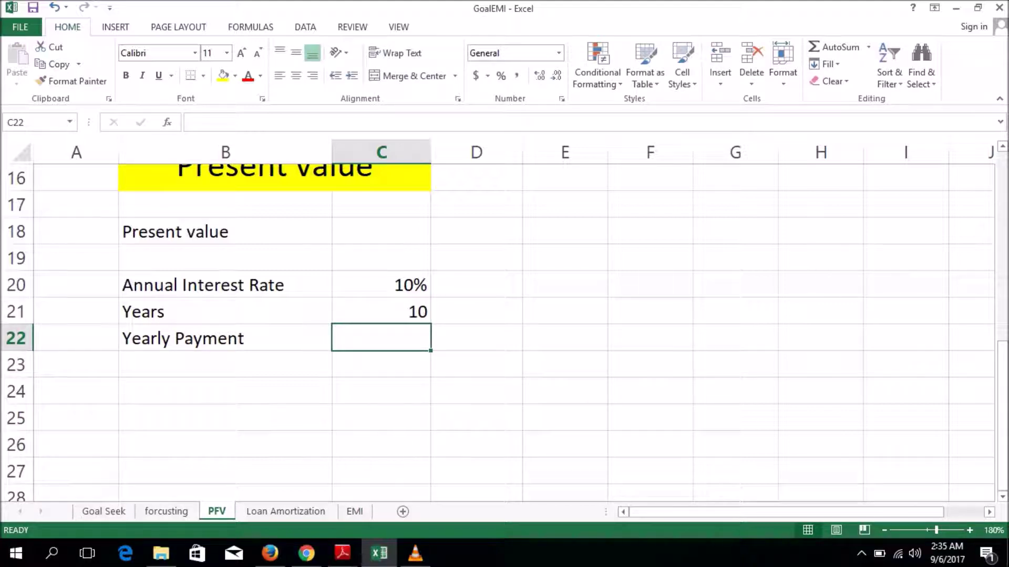
{"action": "type", "text": "-500"}
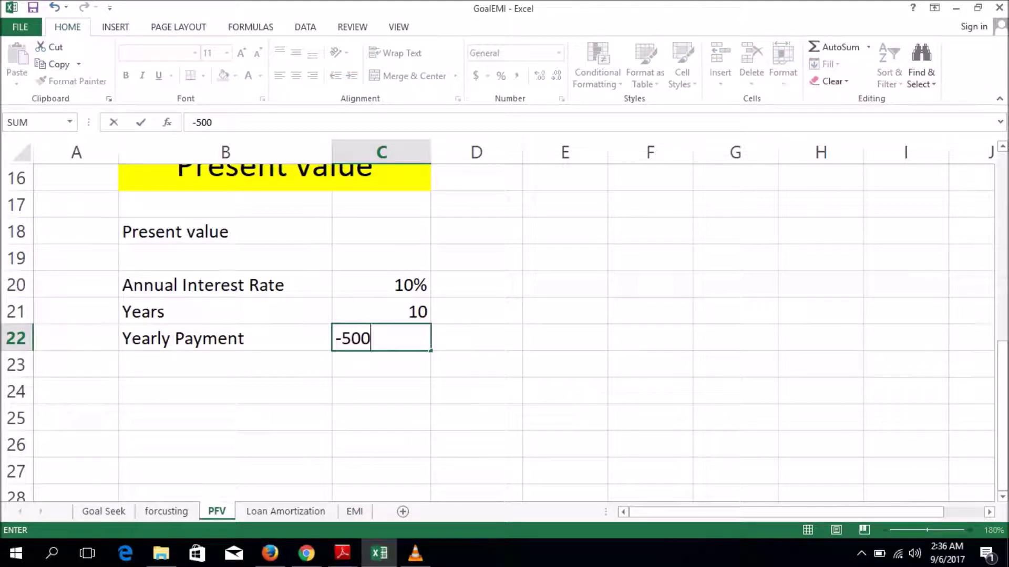
{"action": "key", "text": "Up"}
{"action": "key", "text": "Up"}
{"action": "key", "text": "Up"}
{"action": "key", "text": "Up"}
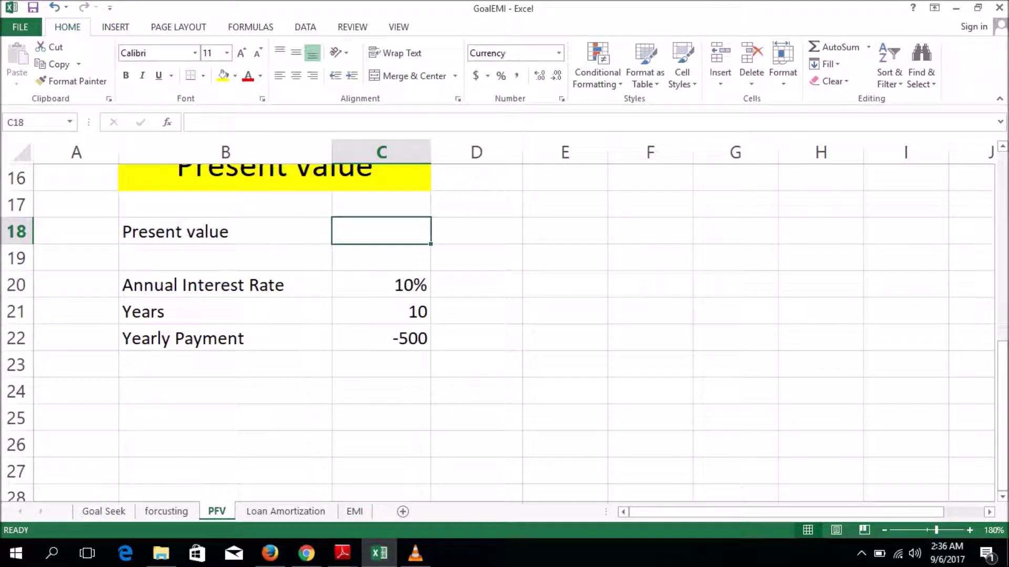
- Enter =PV(C20,C21,C22) in C18, giving a present value of $3,072.28
{"action": "type", "text": "=pv("}
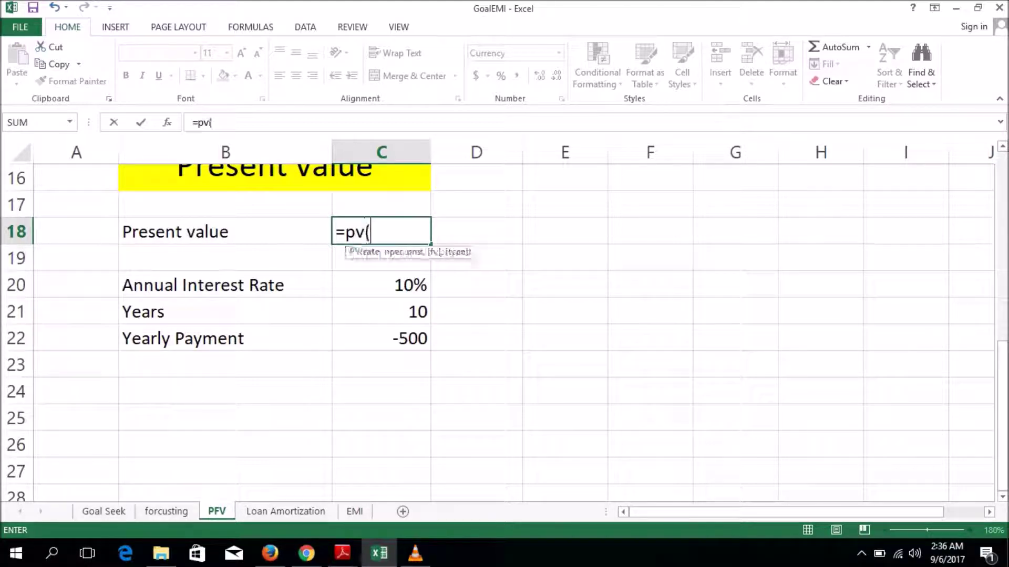
{"action": "left_click", "coordinate": [381, 284]}
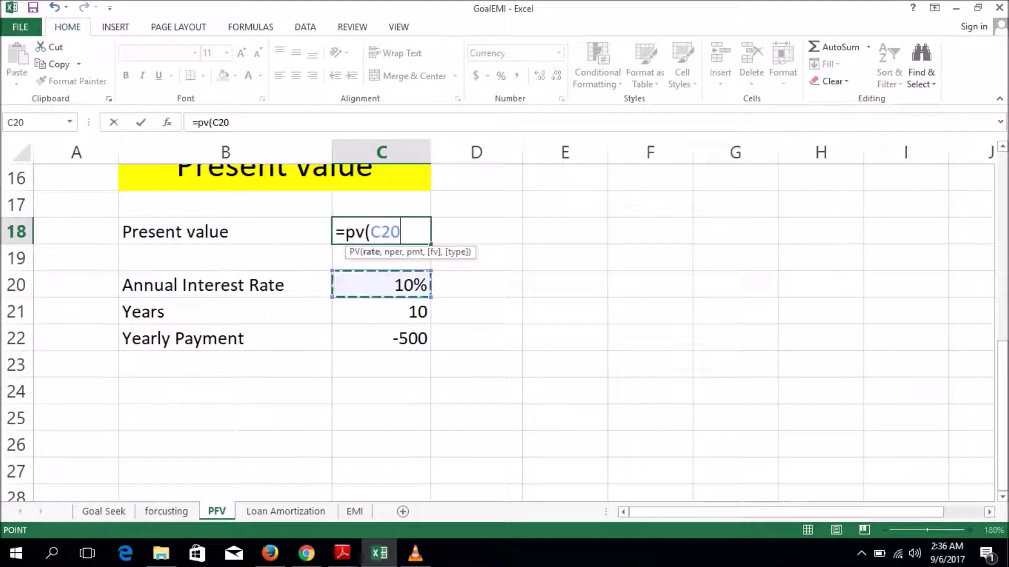
{"action": "type", "text": ","}
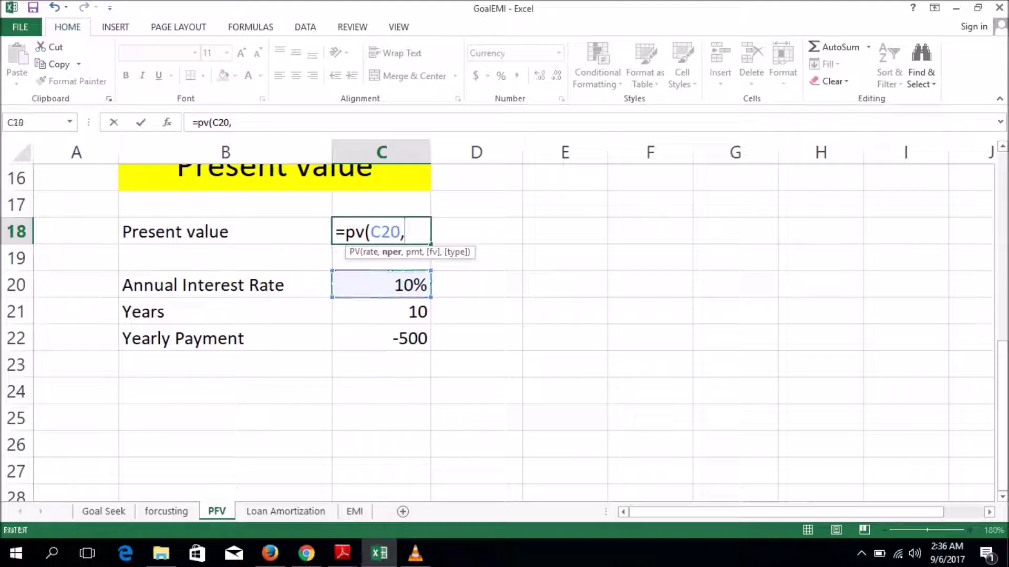
{"action": "left_click", "coordinate": [381, 312]}
{"action": "type", "text": ","}
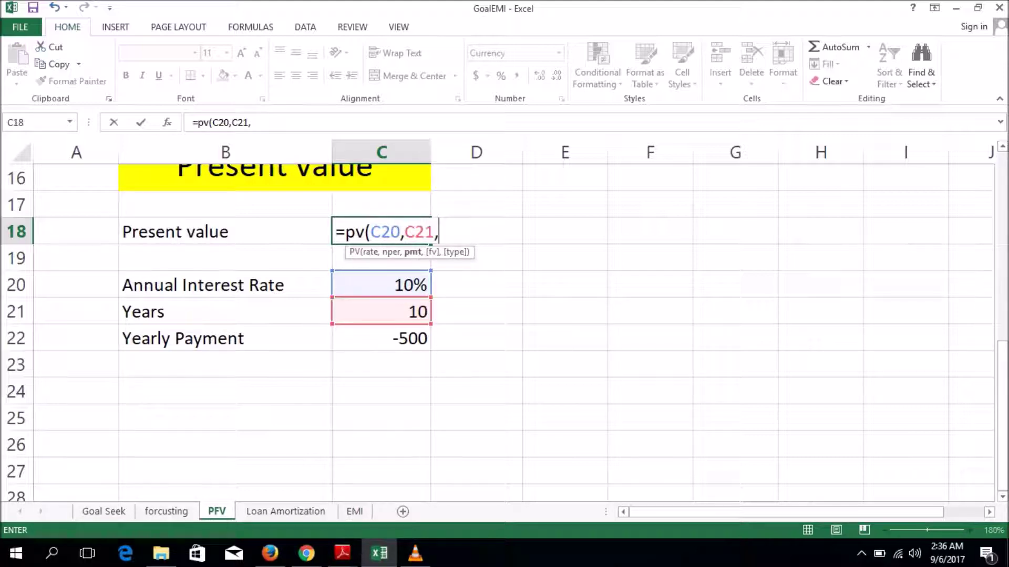
{"action": "left_click", "coordinate": [381, 339]}
{"action": "key", "text": "Return"}
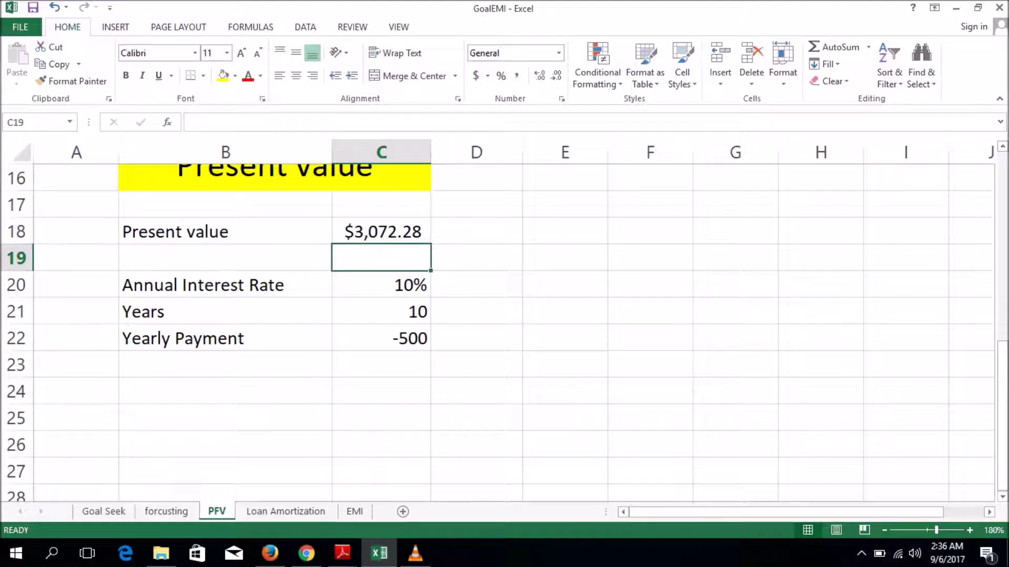
{"action": "left_click", "coordinate": [380, 338]}
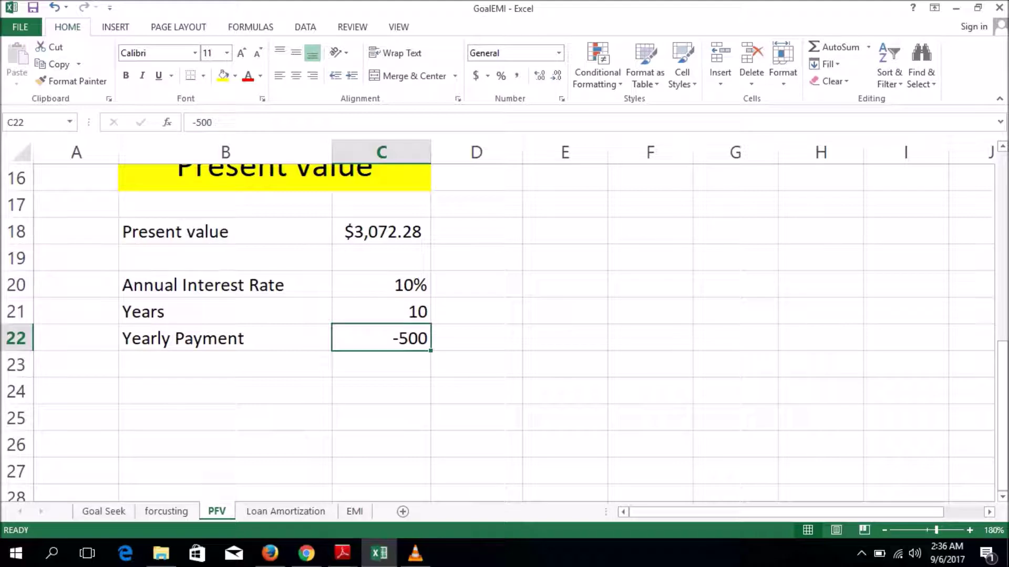
- Review C20:C22 and the =PV(C20,C21,C22) formula in C18, then bring up VLC
{"action": "key", "text": "Up"}
{"action": "key", "text": "Up"}
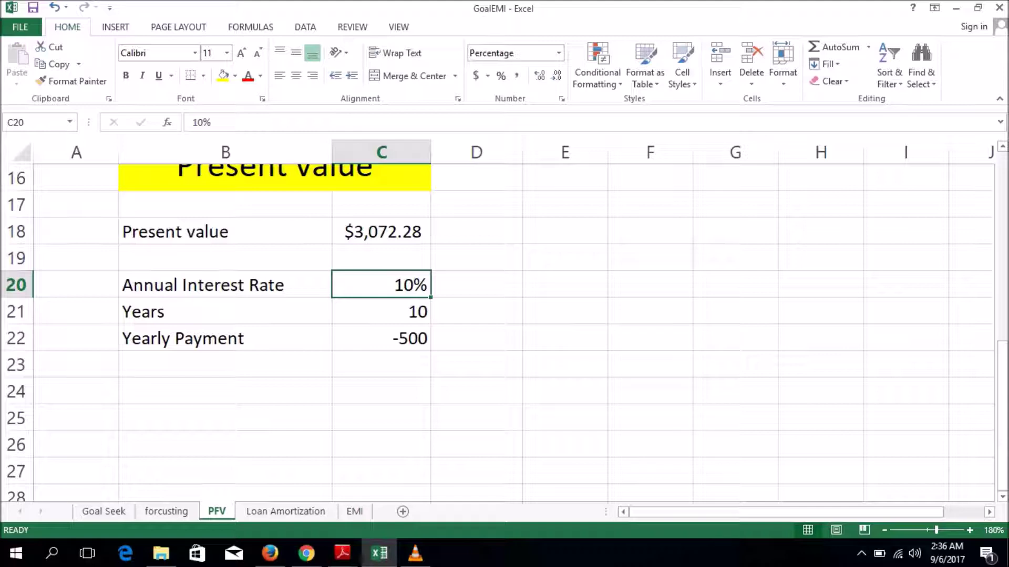
{"action": "left_click", "coordinate": [382, 231]}
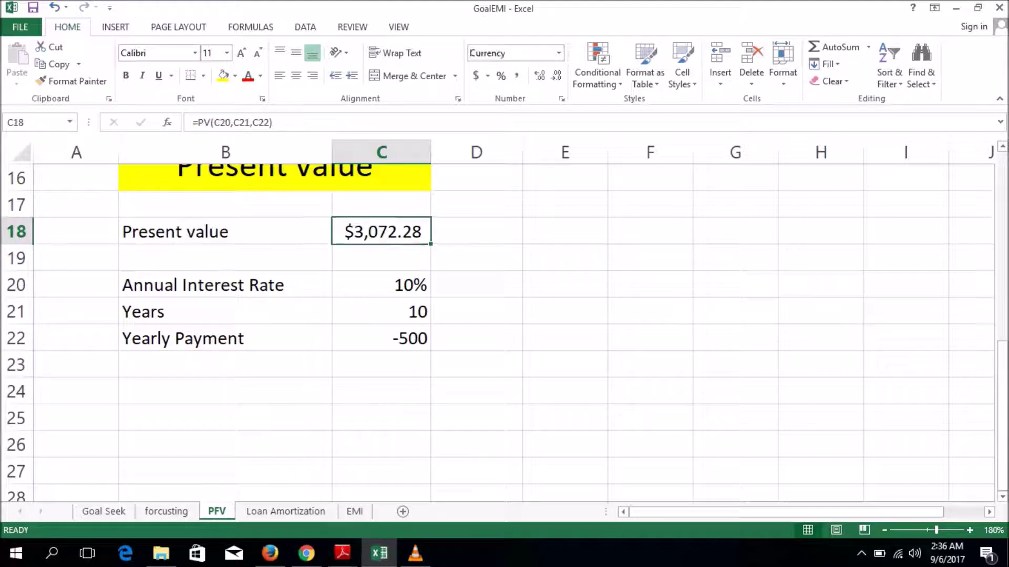
{"action": "left_click_drag", "start_coordinate": [381, 284], "coordinate": [382, 337]}
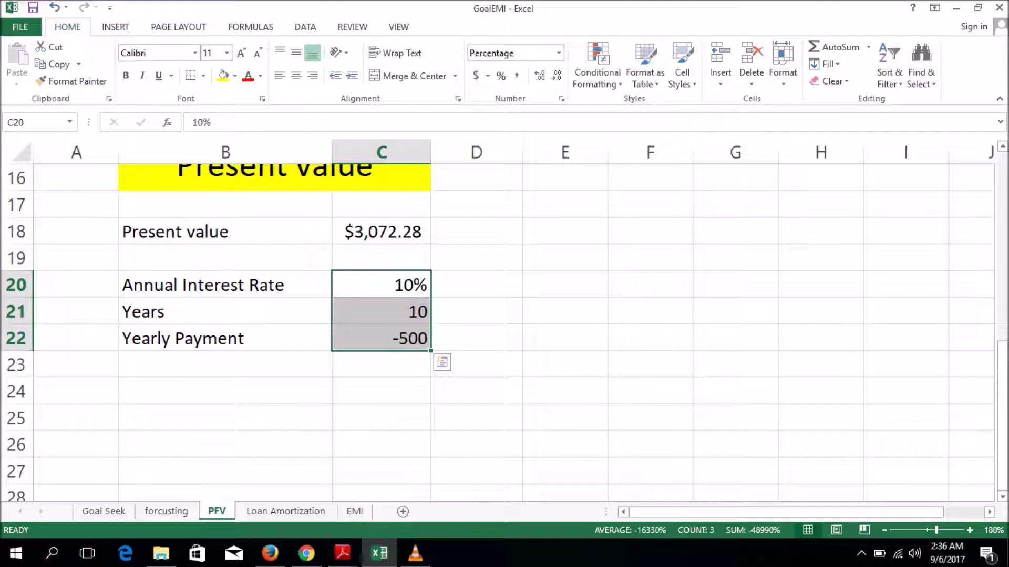
{"action": "key", "text": "Up"}
{"action": "key", "text": "Up"}
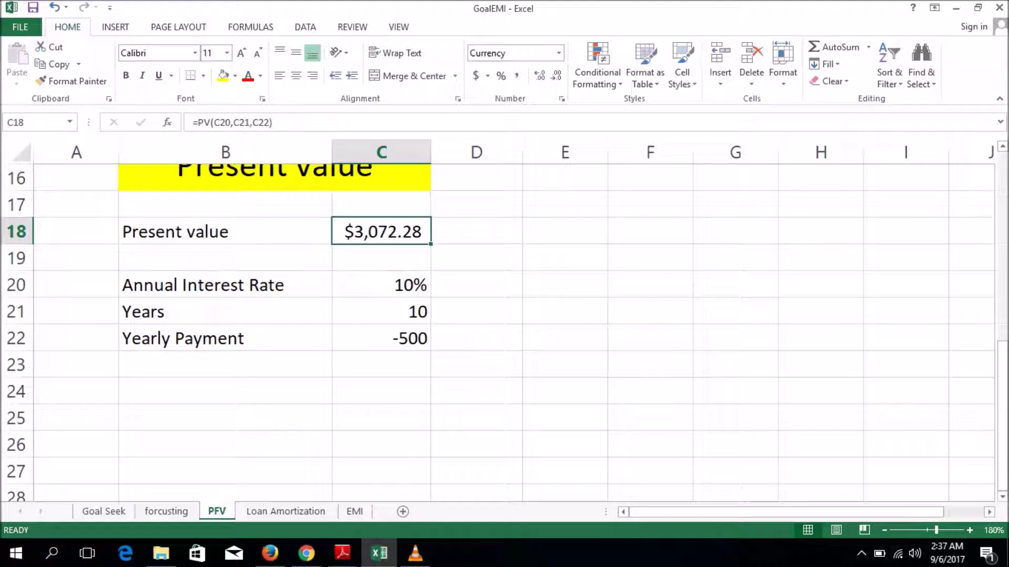
{"action": "left_click", "coordinate": [381, 312]}
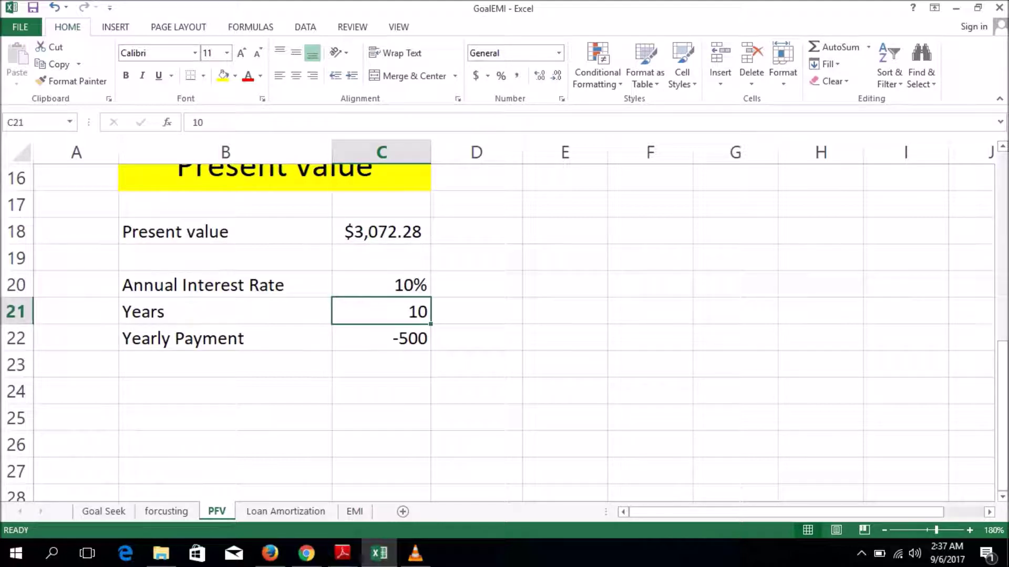
{"action": "left_click", "coordinate": [381, 338]}
{"action": "left_click", "coordinate": [381, 232]}
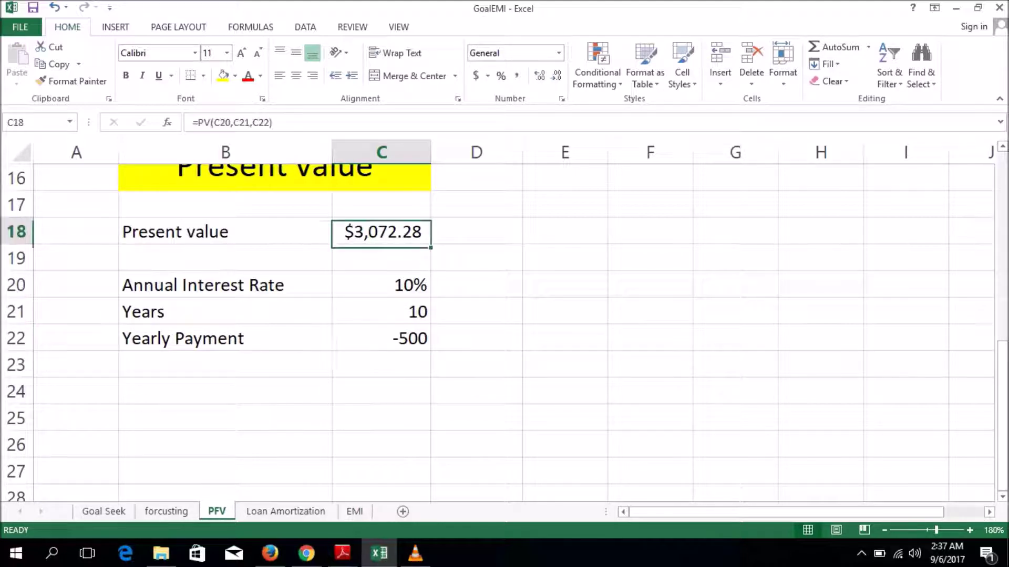
{"action": "scroll", "coordinate": [504, 316], "scroll_direction": "up", "scroll_amount": 1}
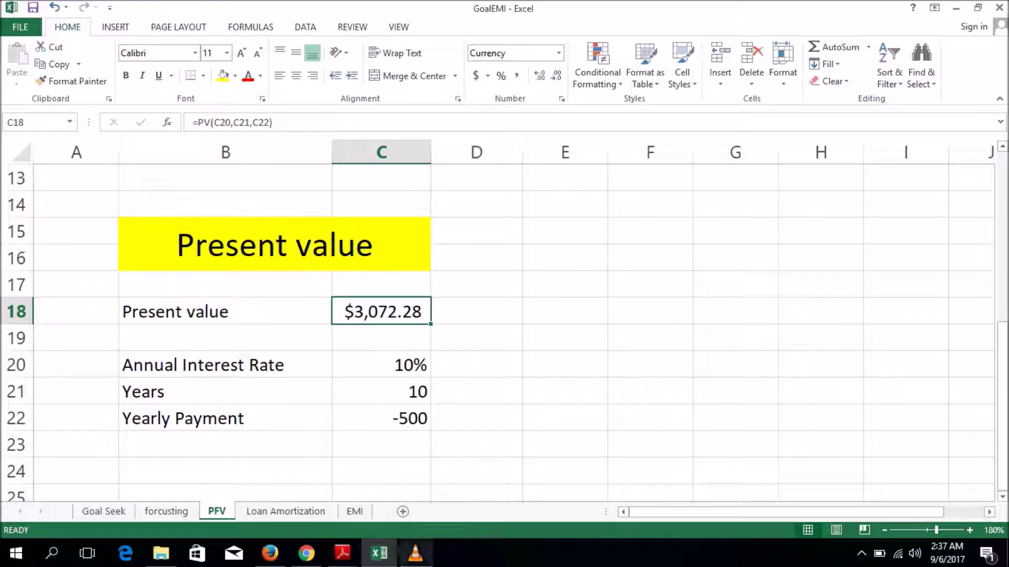
{"action": "left_click", "coordinate": [415, 553]}
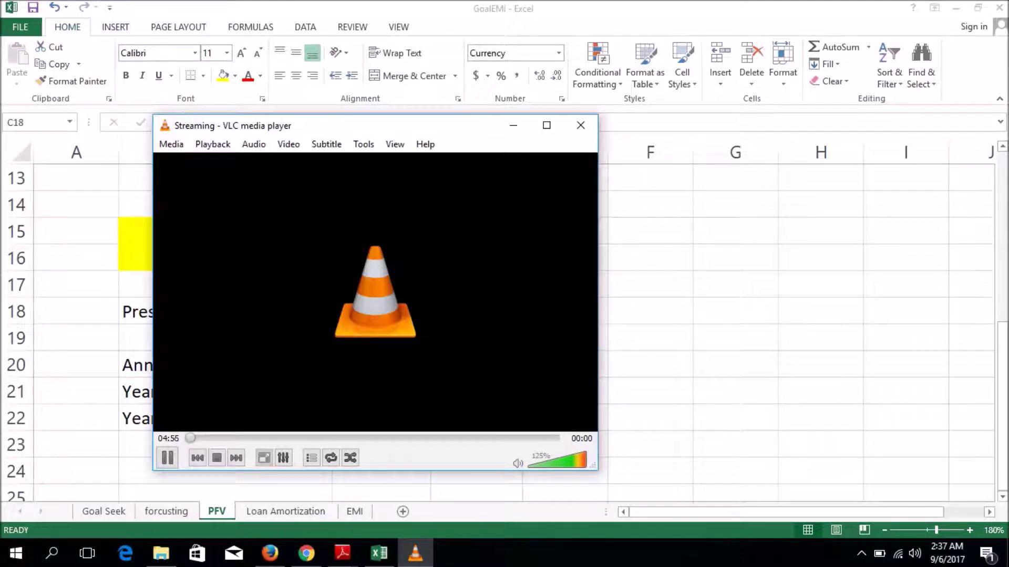